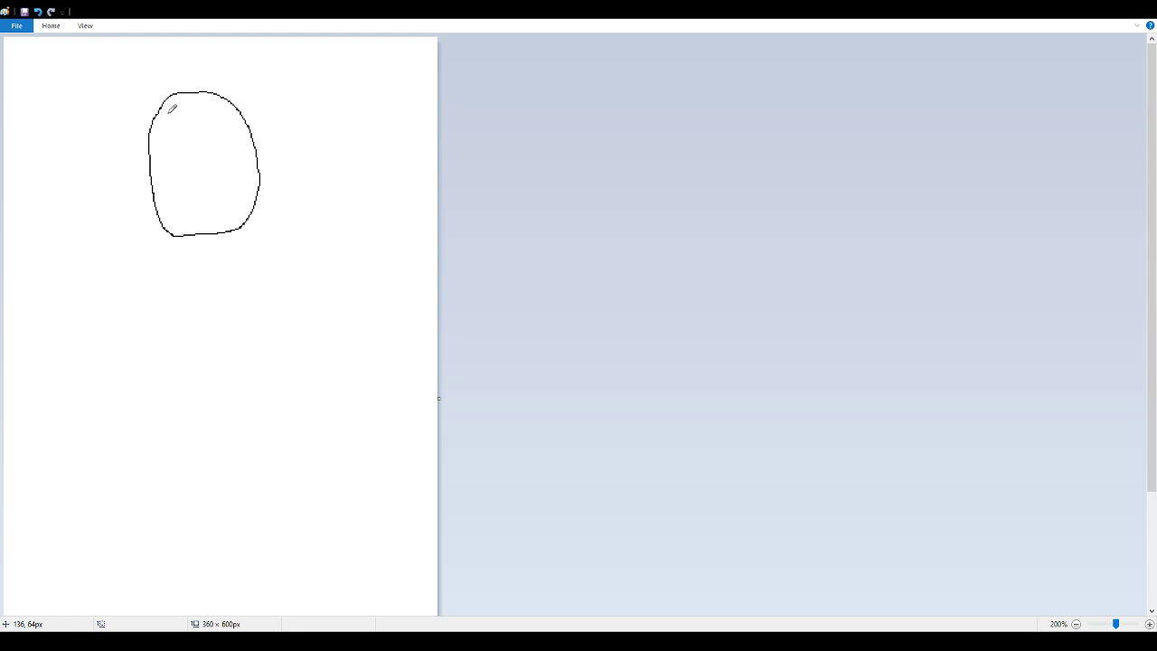
Replace the top of the head outline with a drooping Santa hat that has a pom-pom and a brim band
click(53, 26)
mouse_move(150, 124)
mouse_down()
mouse_move(166, 98)
mouse_move(196, 92)
mouse_move(243, 114)
mouse_up()
mouse_move(148, 132)
mouse_down()
mouse_move(149, 91)
mouse_move(184, 57)
mouse_move(254, 58)
mouse_move(332, 106)
mouse_move(350, 149)
mouse_move(329, 146)
mouse_up()
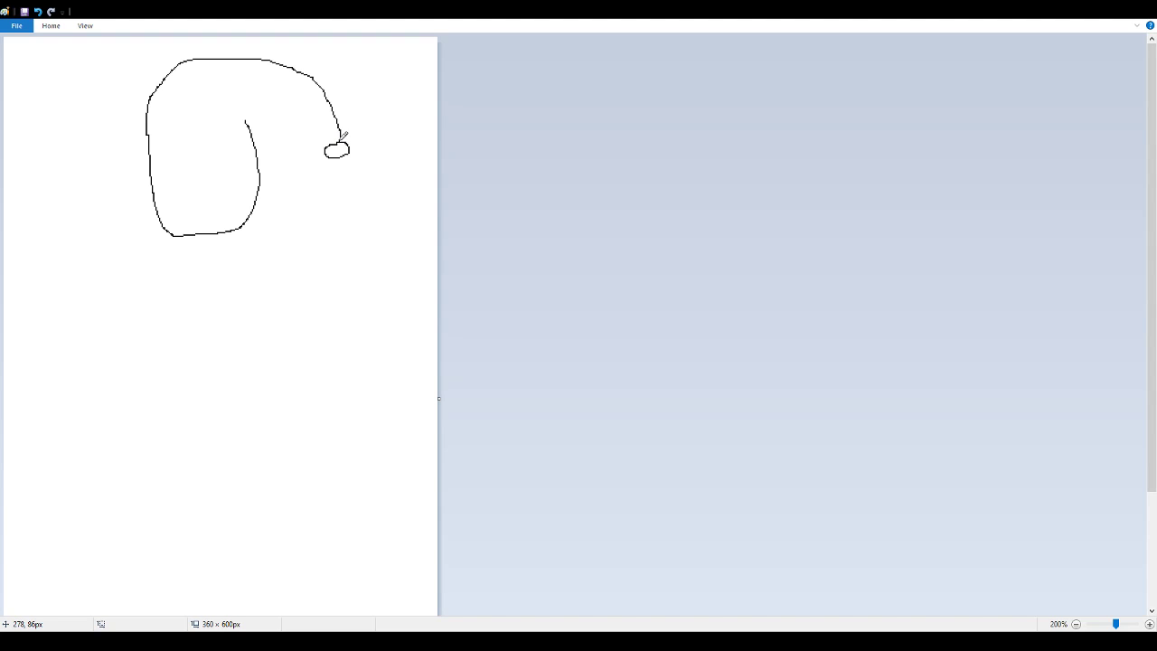
mouse_move(341, 137)
mouse_down()
mouse_move(311, 89)
mouse_move(277, 76)
mouse_move(254, 87)
mouse_move(249, 109)
mouse_up()
mouse_move(247, 111)
mouse_down()
mouse_move(147, 118)
mouse_move(149, 133)
mouse_move(246, 114)
mouse_up()
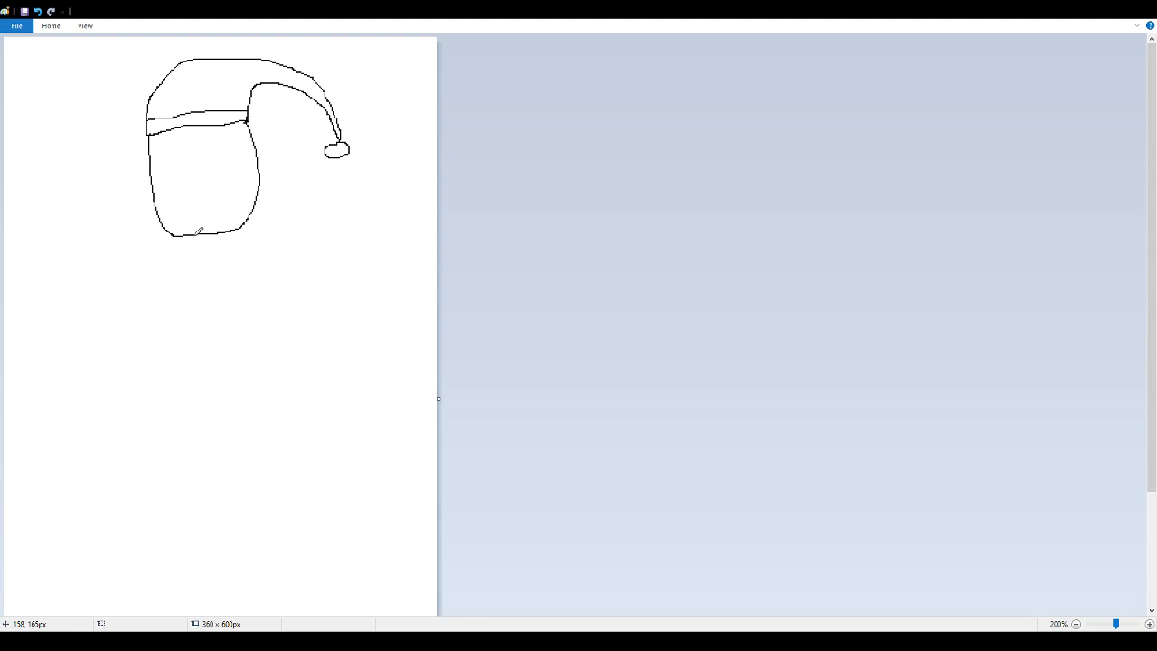
Draw the body outline below the head with neck, shoulders, two arms with hands, torso sides and a line separating the legs
mouse_move(196, 234)
mouse_down()
mouse_move(211, 242)
mouse_move(109, 268)
mouse_move(65, 349)
mouse_move(35, 509)
mouse_up()
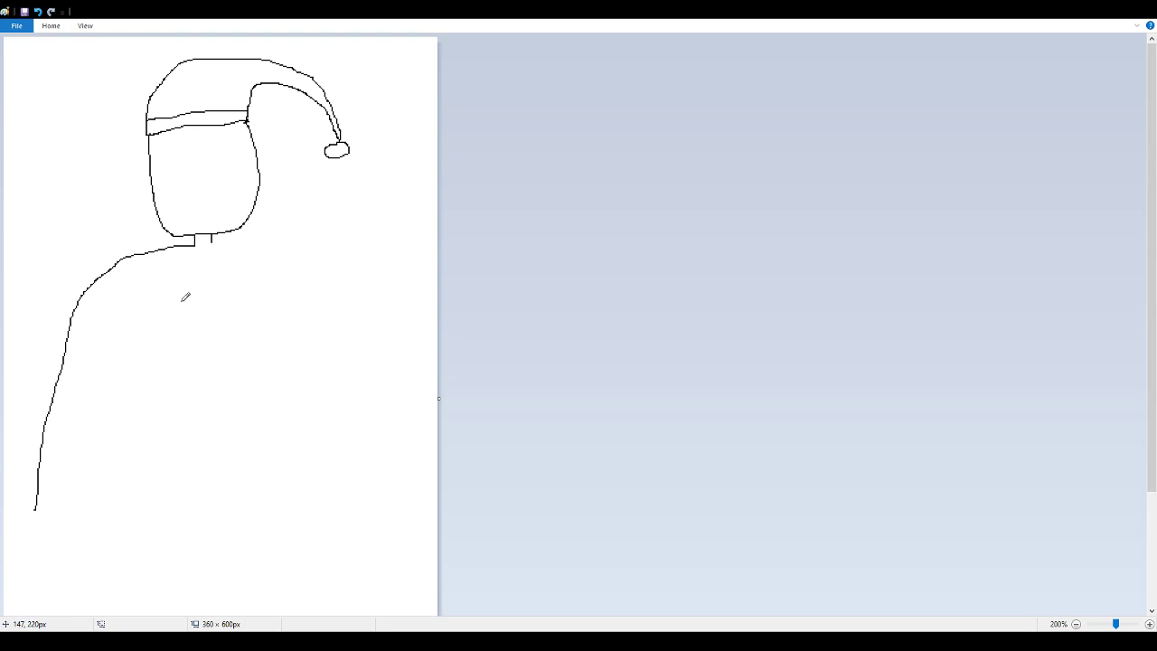
mouse_move(213, 241)
mouse_down()
mouse_move(303, 239)
mouse_move(366, 283)
mouse_move(378, 323)
mouse_move(370, 470)
mouse_up()
scroll(375, 465, down, 3)
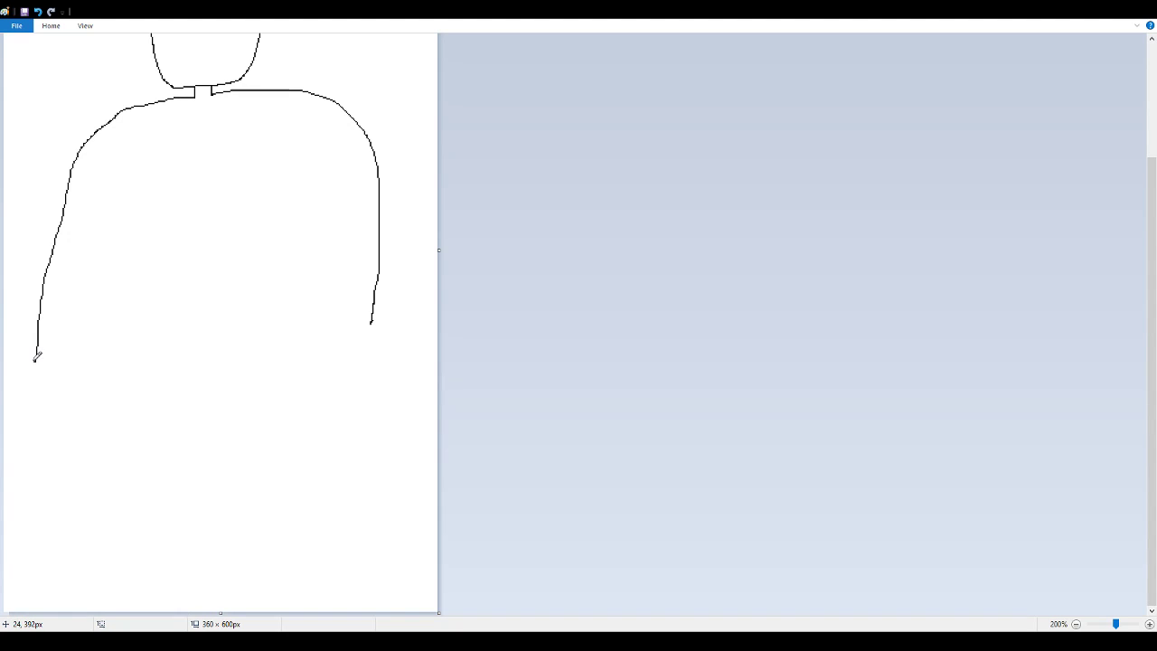
drag(35, 361, 33, 369)
mouse_move(34, 366)
mouse_down()
mouse_move(27, 373)
mouse_move(17, 339)
mouse_move(14, 375)
mouse_move(28, 401)
mouse_move(70, 385)
mouse_move(59, 363)
mouse_move(68, 323)
mouse_move(119, 156)
mouse_move(102, 381)
mouse_move(112, 626)
mouse_up()
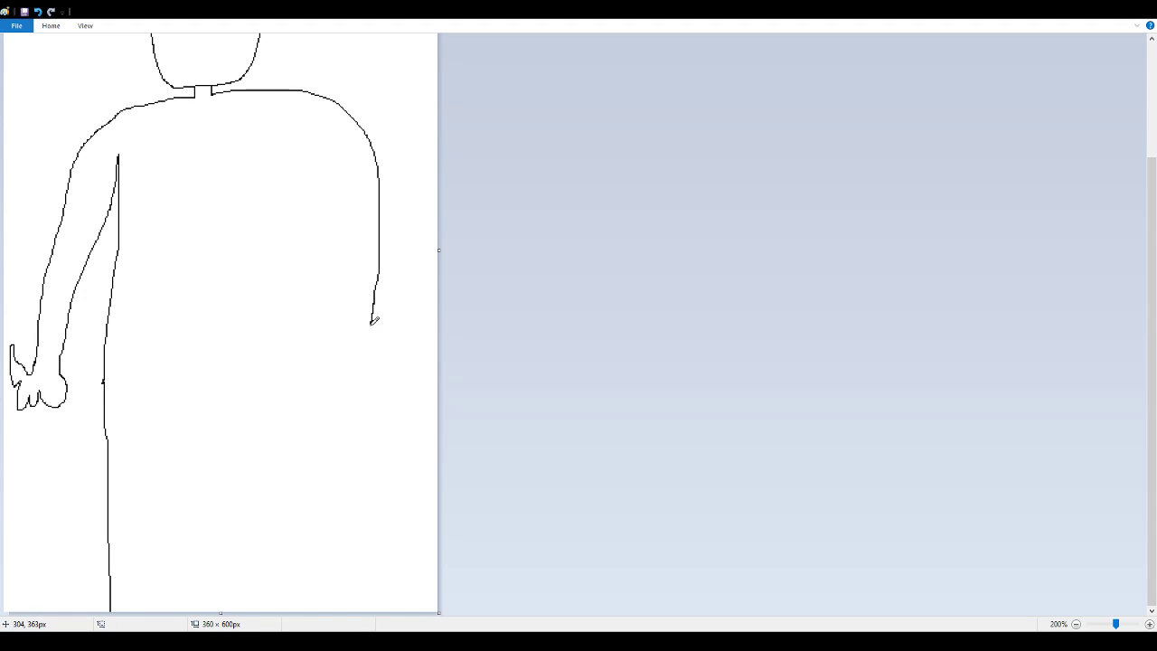
mouse_move(370, 323)
mouse_down()
mouse_move(395, 383)
mouse_move(382, 366)
mouse_move(369, 379)
mouse_move(330, 348)
mouse_move(337, 193)
mouse_move(310, 140)
mouse_move(303, 463)
mouse_move(318, 612)
mouse_up()
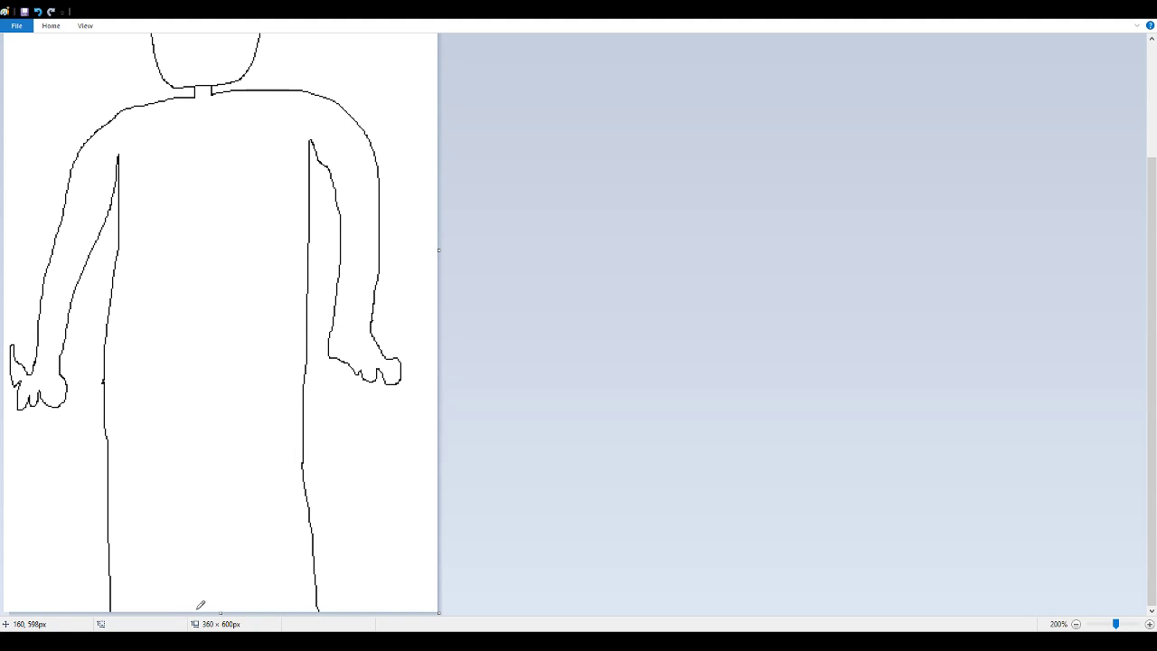
drag(202, 611, 212, 408)
Draw two rectangular eyes and an open mouth divided into four teeth on the face
scroll(162, 344, up, 3)
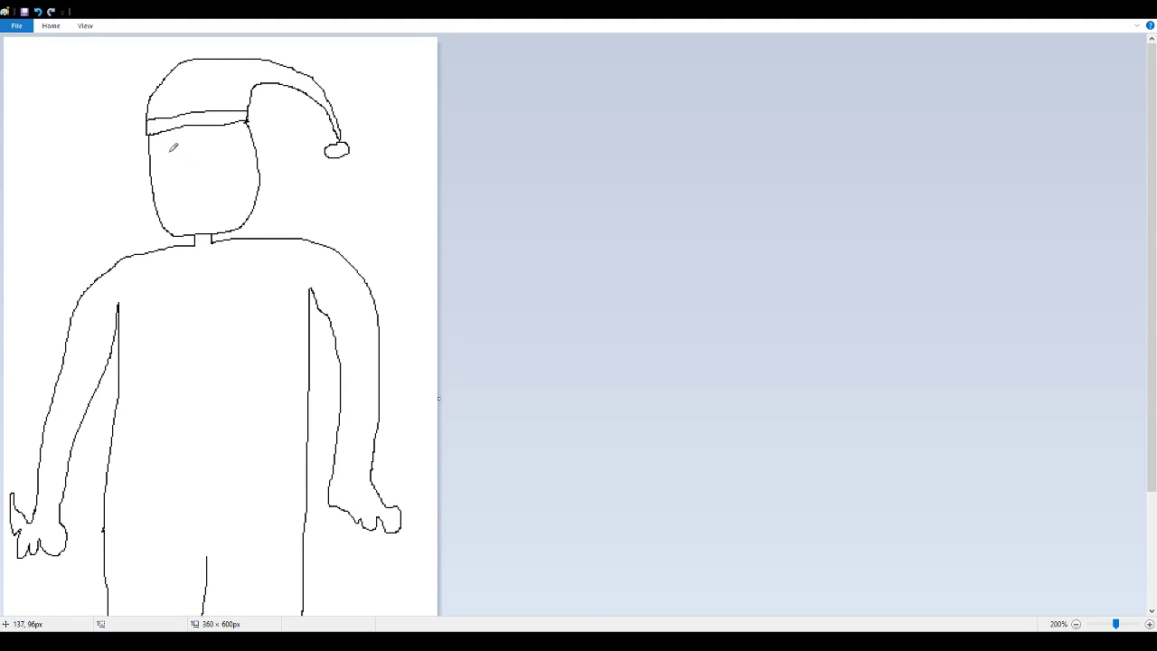
mouse_move(163, 149)
mouse_down()
mouse_move(185, 166)
mouse_move(187, 148)
mouse_move(164, 148)
mouse_move(242, 167)
mouse_move(237, 151)
mouse_move(215, 151)
mouse_up()
mouse_move(177, 205)
mouse_down()
mouse_move(235, 203)
mouse_move(236, 217)
mouse_move(179, 223)
mouse_move(174, 204)
mouse_move(186, 205)
mouse_up()
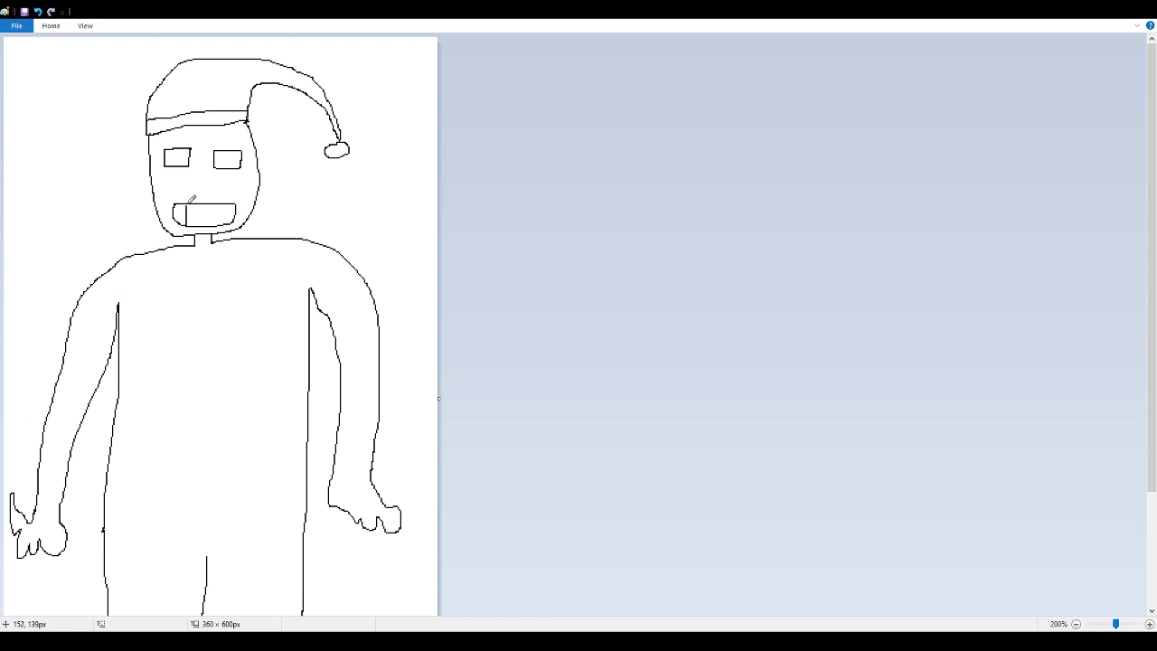
mouse_move(205, 226)
mouse_down()
mouse_move(205, 206)
mouse_move(223, 205)
mouse_up()
Add a wavy beard with the head and shoulder lines inside it erased, and a lip outline around the teeth
mouse_move(156, 193)
mouse_down()
mouse_move(257, 178)
mouse_move(271, 296)
mouse_move(245, 322)
mouse_move(189, 325)
mouse_move(155, 299)
mouse_move(137, 254)
mouse_move(156, 196)
mouse_up()
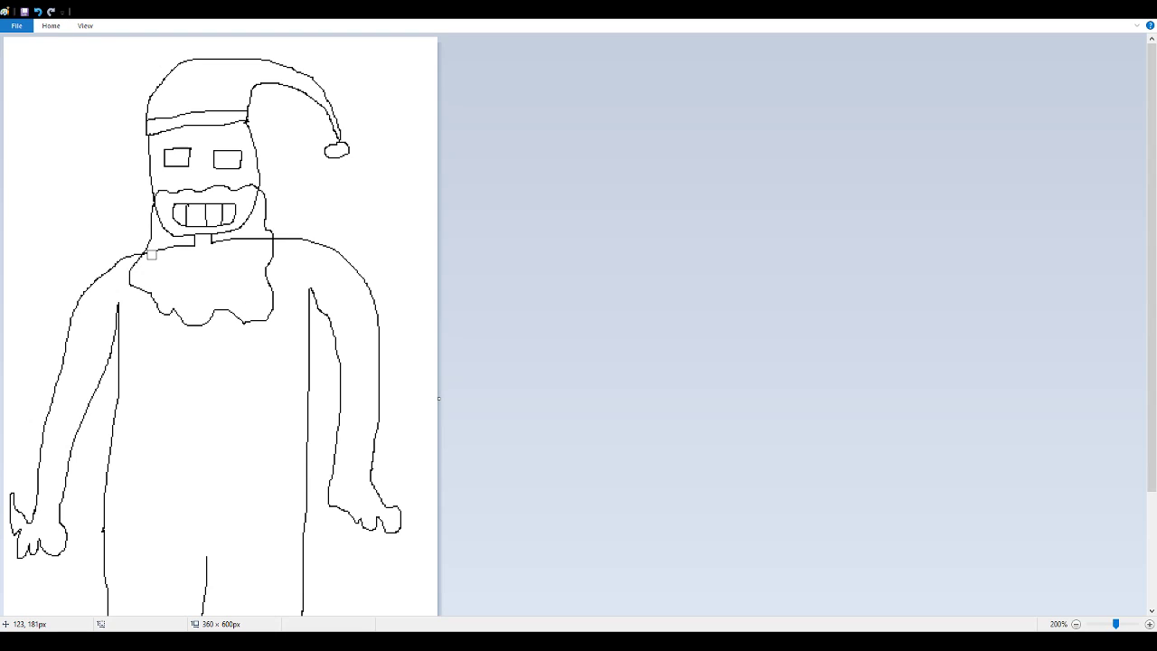
drag(150, 255, 265, 238)
mouse_move(161, 222)
mouse_down()
mouse_move(179, 237)
mouse_move(233, 234)
mouse_move(253, 196)
mouse_up()
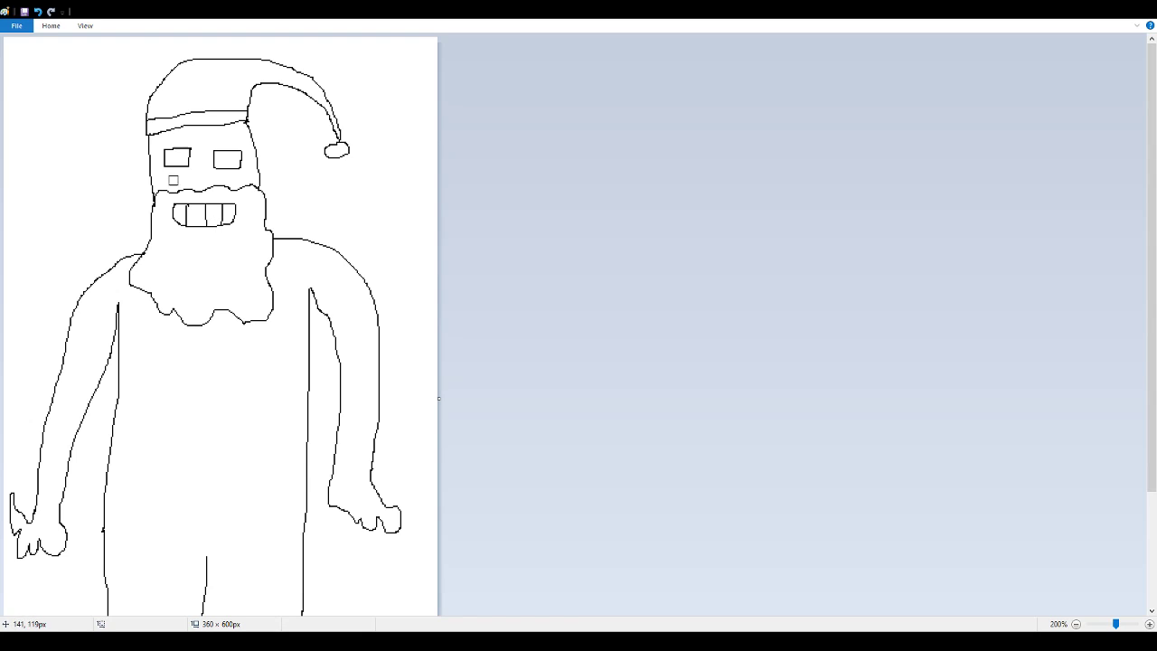
click(50, 27)
mouse_move(170, 204)
mouse_down()
mouse_move(168, 231)
mouse_move(226, 232)
mouse_move(248, 219)
mouse_move(246, 196)
mouse_move(177, 195)
mouse_up()
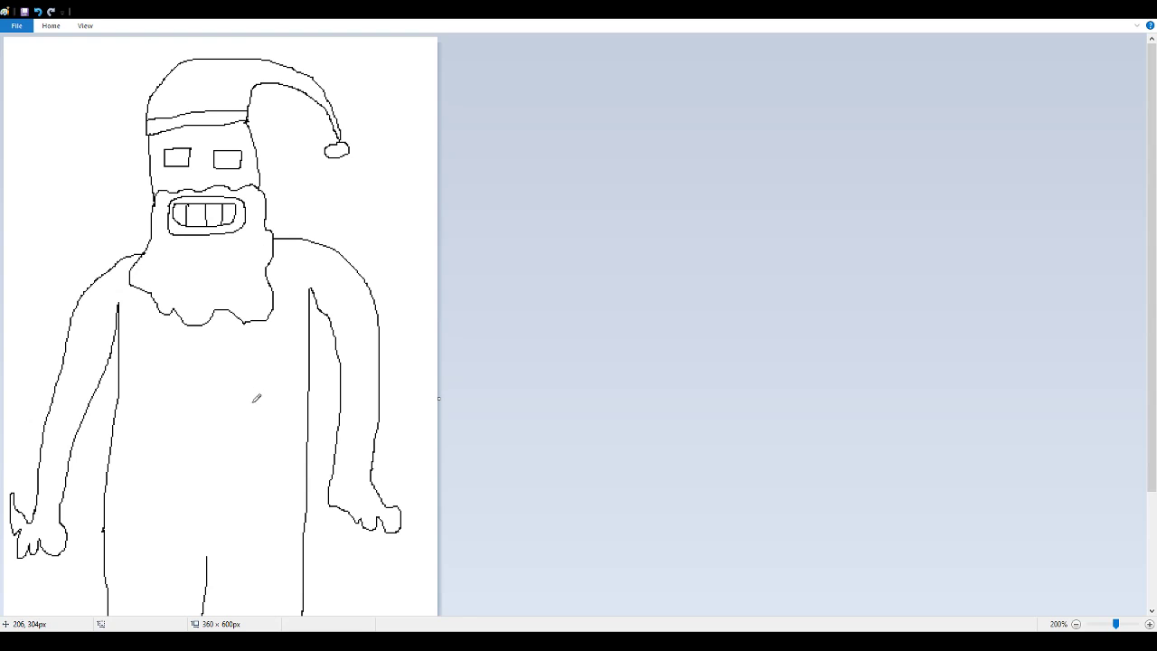
Draw a belt across the waist and a sword handle with a round pommel overlapping it near the figure's left edge
scroll(240, 419, down, 3)
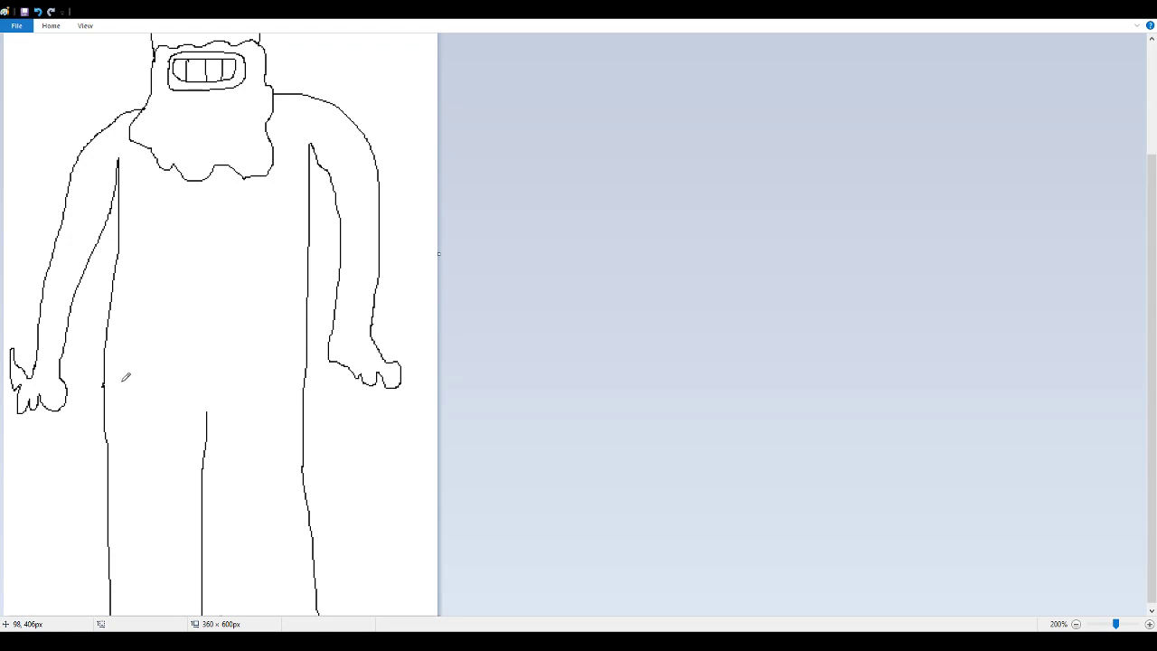
mouse_move(105, 364)
mouse_down()
mouse_move(307, 363)
mouse_move(302, 398)
mouse_move(106, 397)
mouse_up()
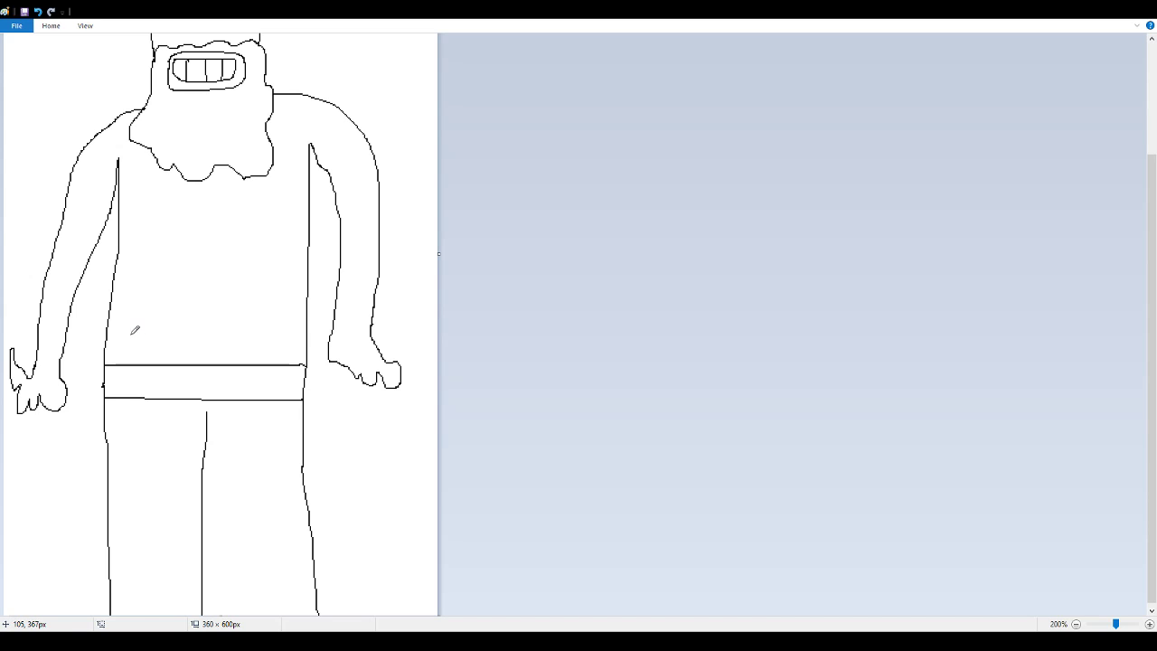
mouse_move(131, 330)
mouse_down()
mouse_move(131, 315)
mouse_move(142, 322)
mouse_up()
drag(137, 346, 137, 387)
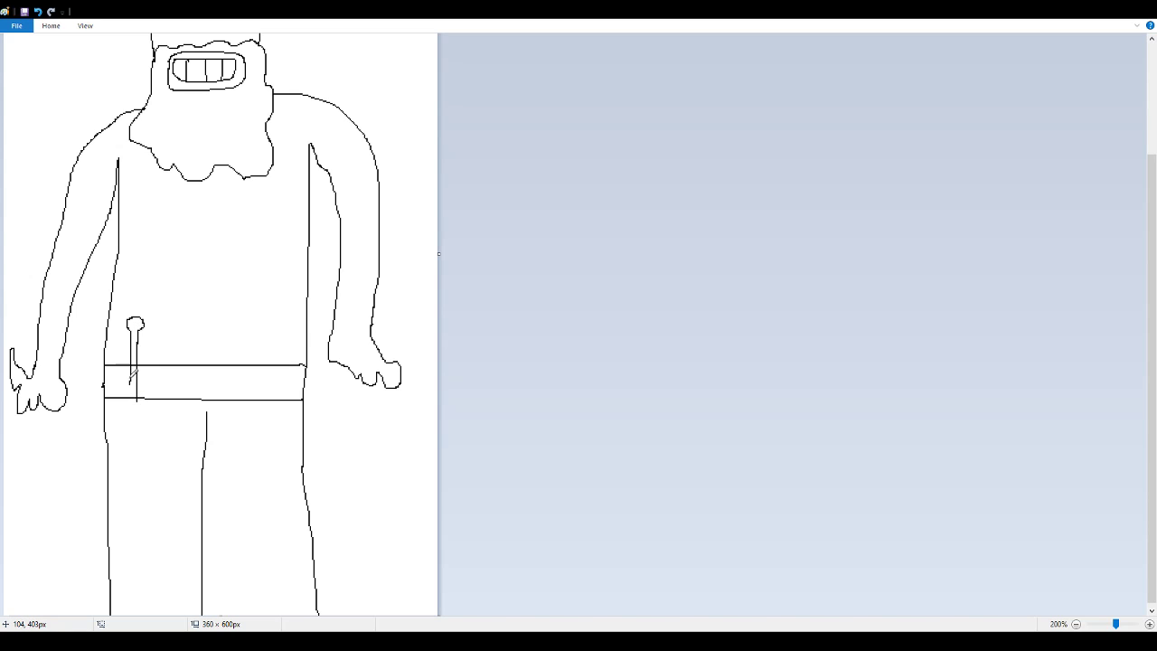
Draw the sword's curved crossguard and pointed blade hanging below the belt, with the belt lines crossing it erased
mouse_move(134, 378)
mouse_down()
mouse_move(88, 376)
mouse_move(125, 391)
mouse_up()
mouse_move(125, 392)
mouse_down()
mouse_move(131, 543)
mouse_move(139, 390)
mouse_up()
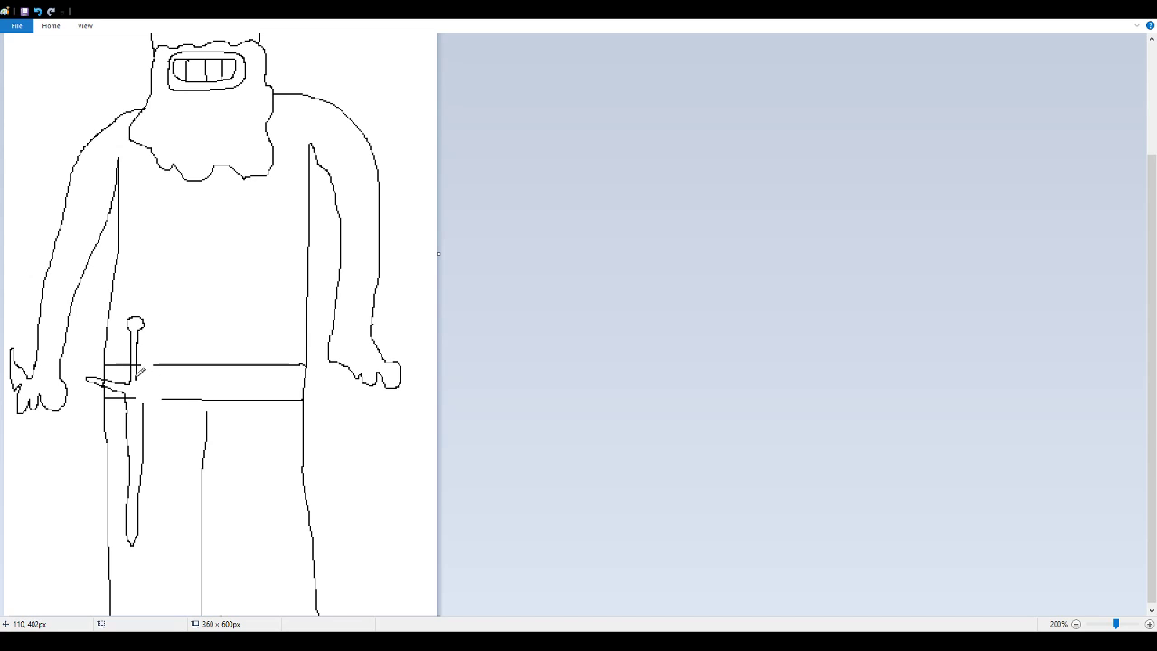
key(ctrl+z)
mouse_move(138, 386)
mouse_down()
mouse_move(183, 374)
mouse_move(142, 405)
mouse_move(166, 392)
mouse_move(125, 389)
mouse_up()
click(50, 25)
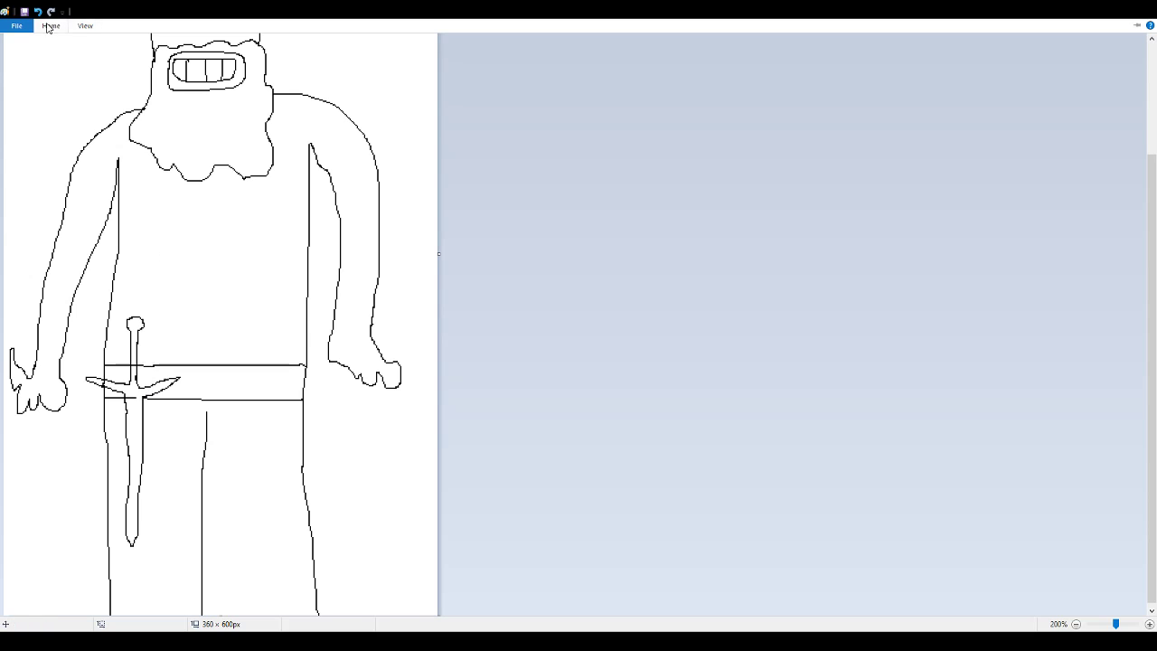
click(154, 67)
Fill the face and the lips with gray
scroll(239, 422, up, 3)
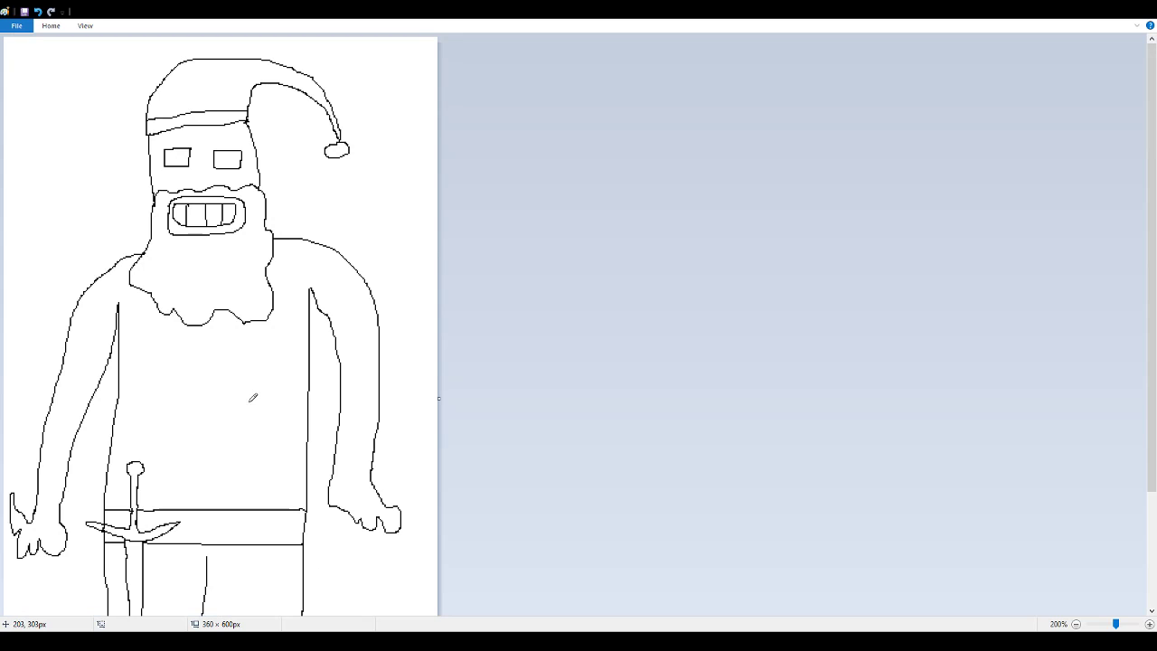
click(51, 25)
click(207, 172)
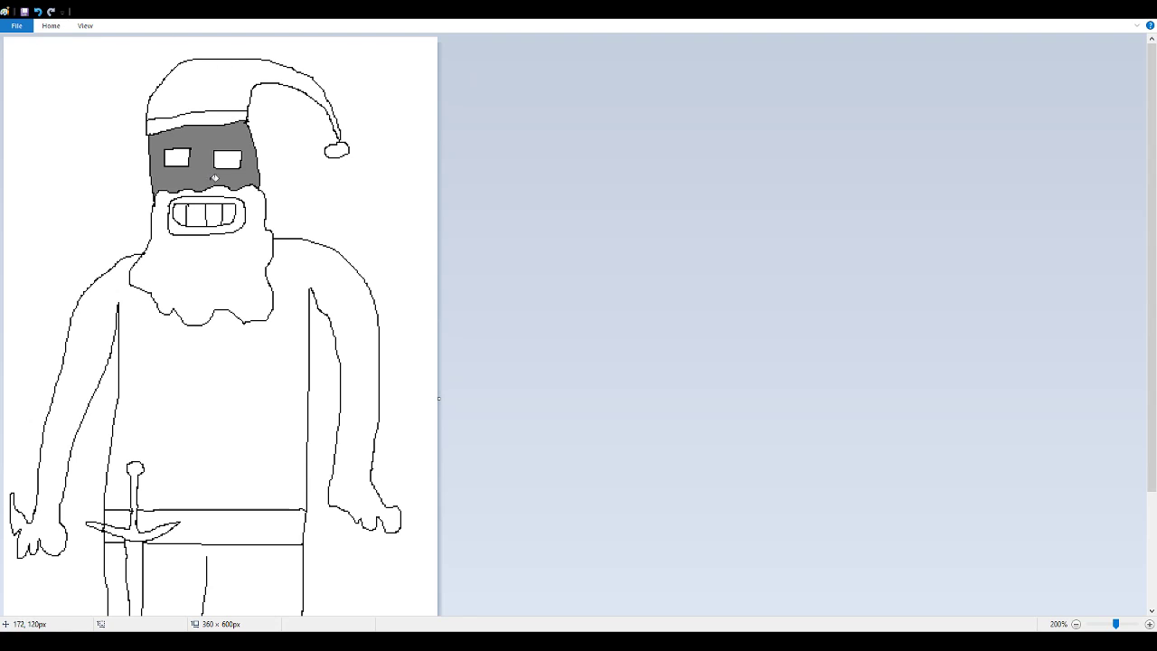
click(199, 229)
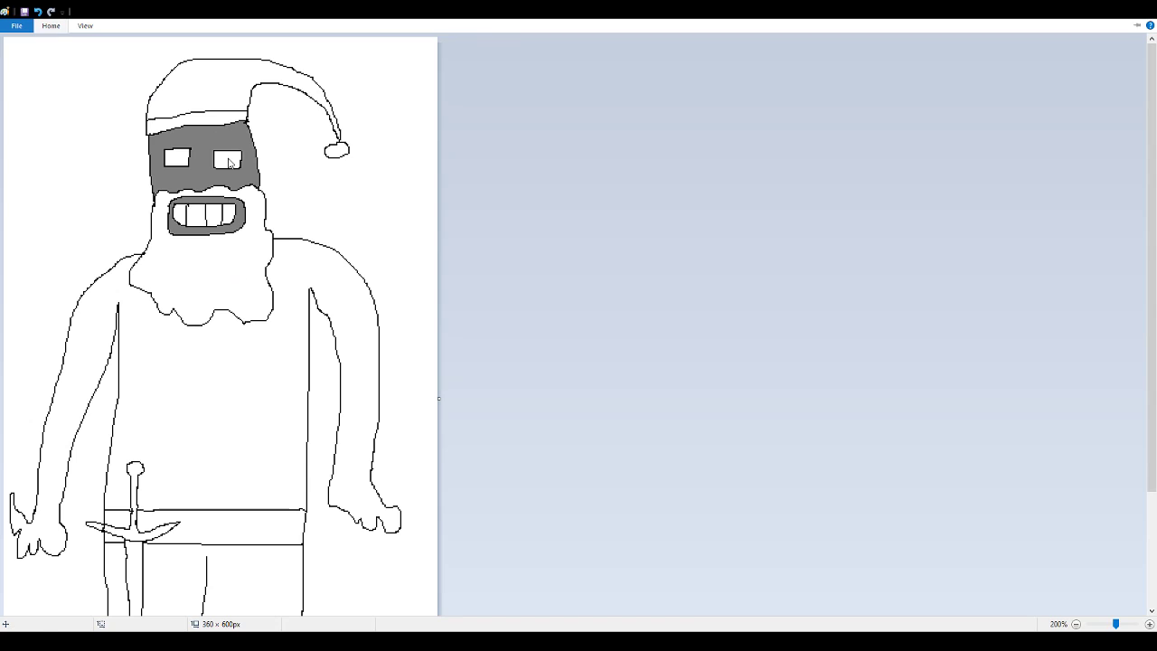
Fill both eyes and the upper body, including the arms and hands, with red
click(228, 160)
click(177, 158)
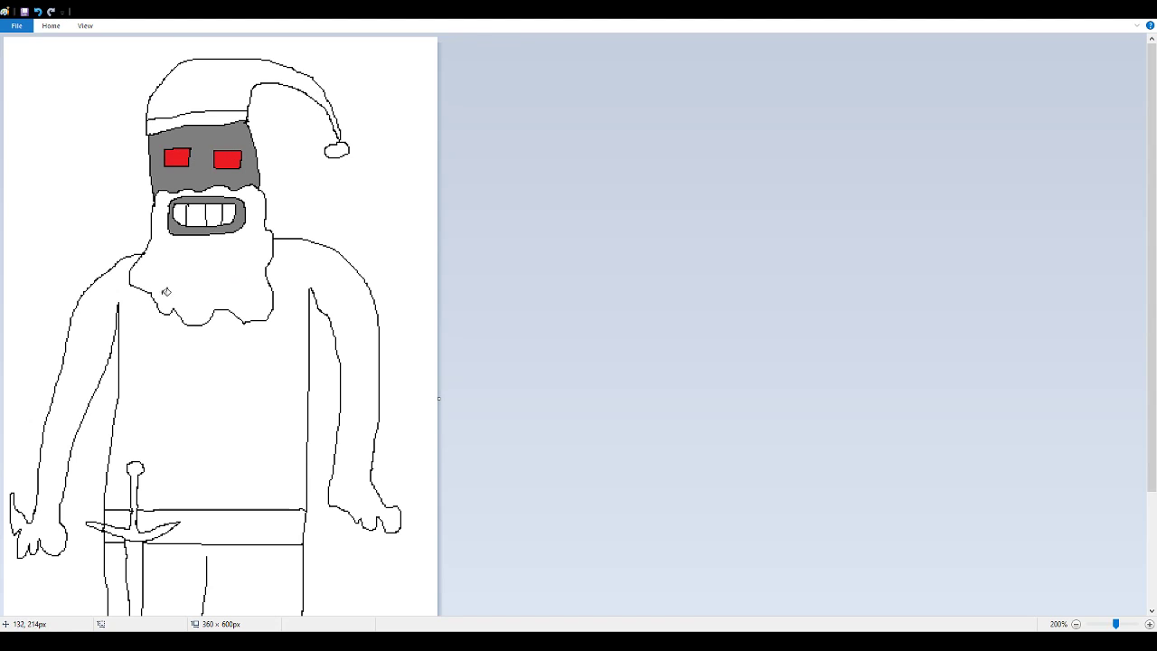
click(91, 359)
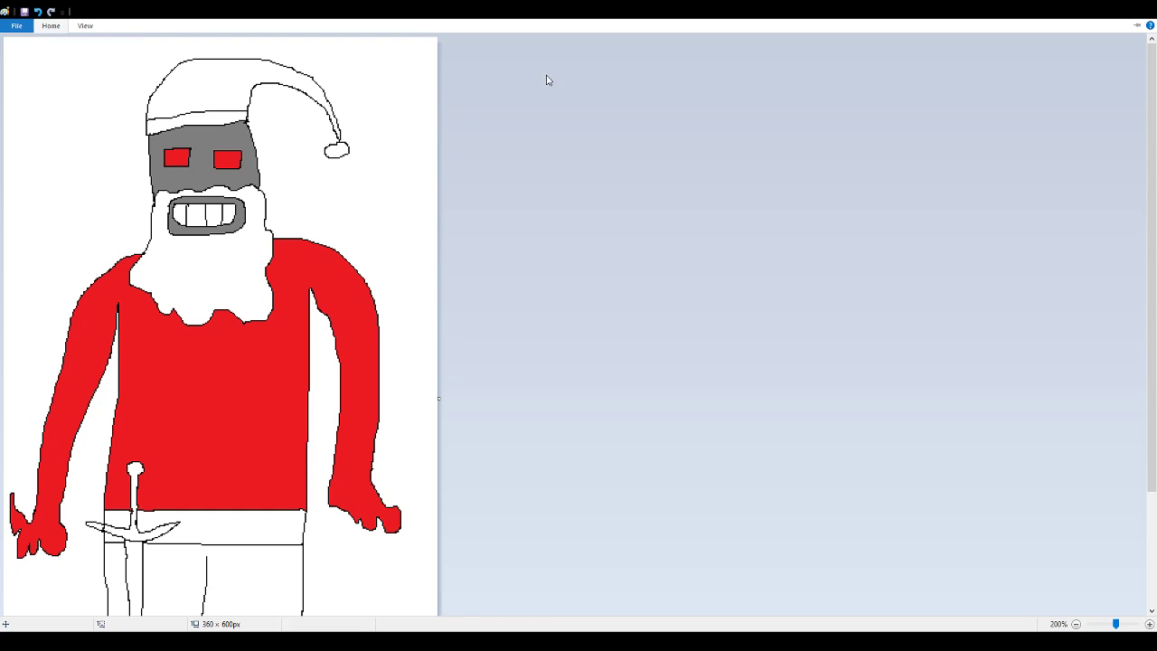
scroll(398, 261, down, 3)
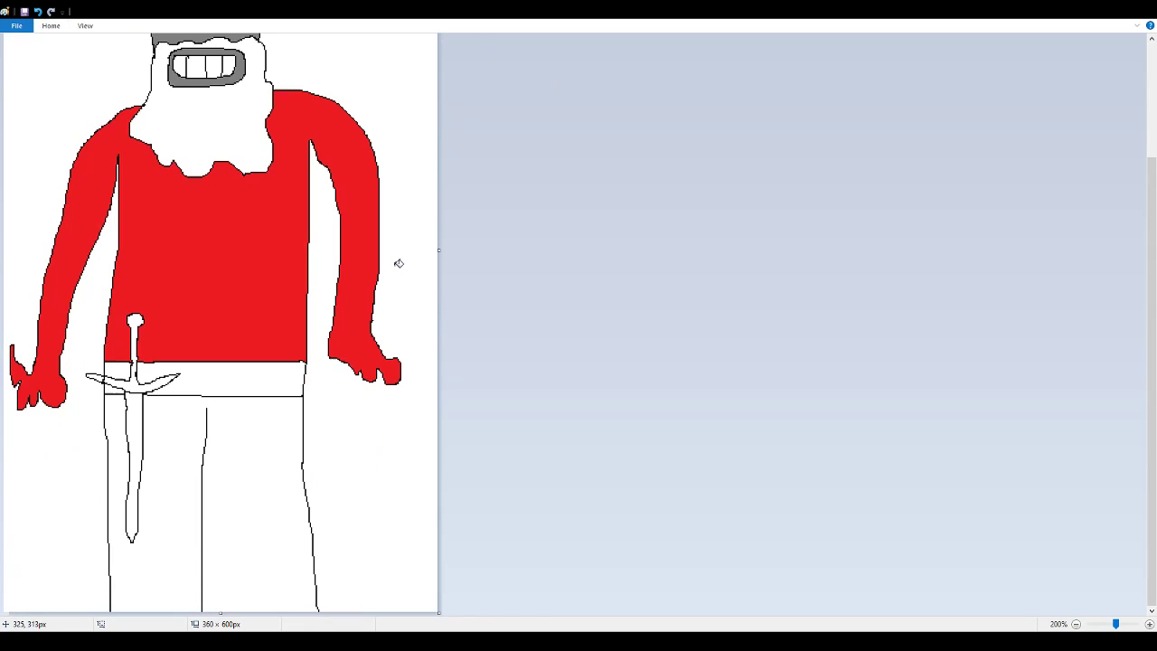
click(271, 488)
scroll(271, 489, up, 3)
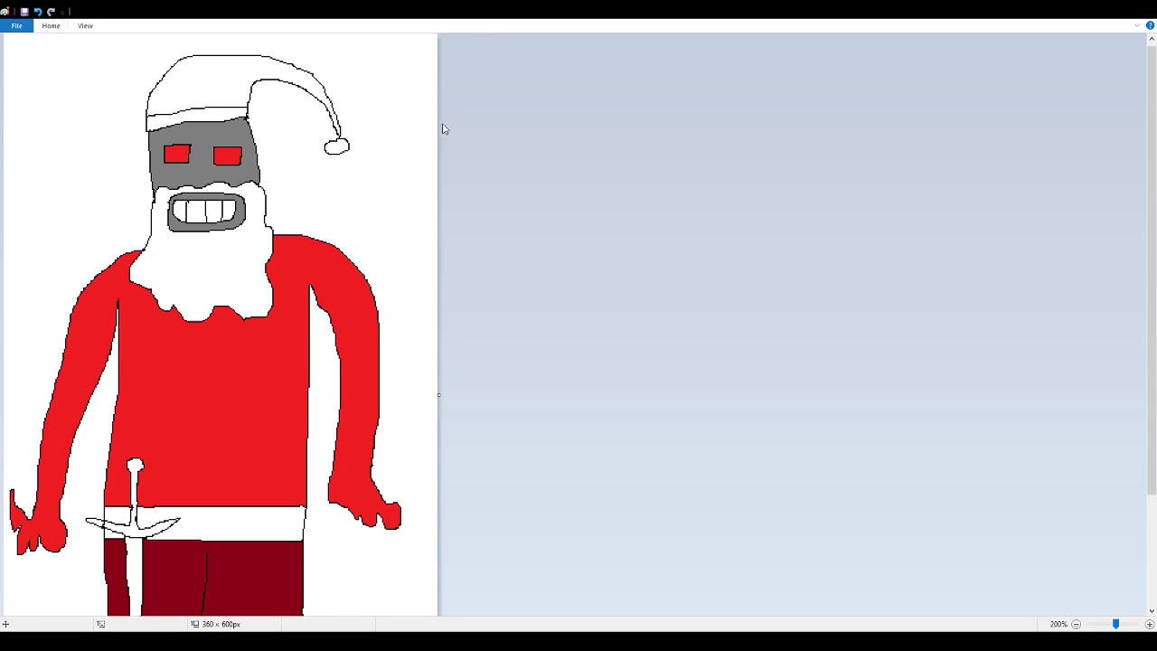
Fill the trousers with brown and all sections of the belt around the sword with black
scroll(443, 128, down, 3)
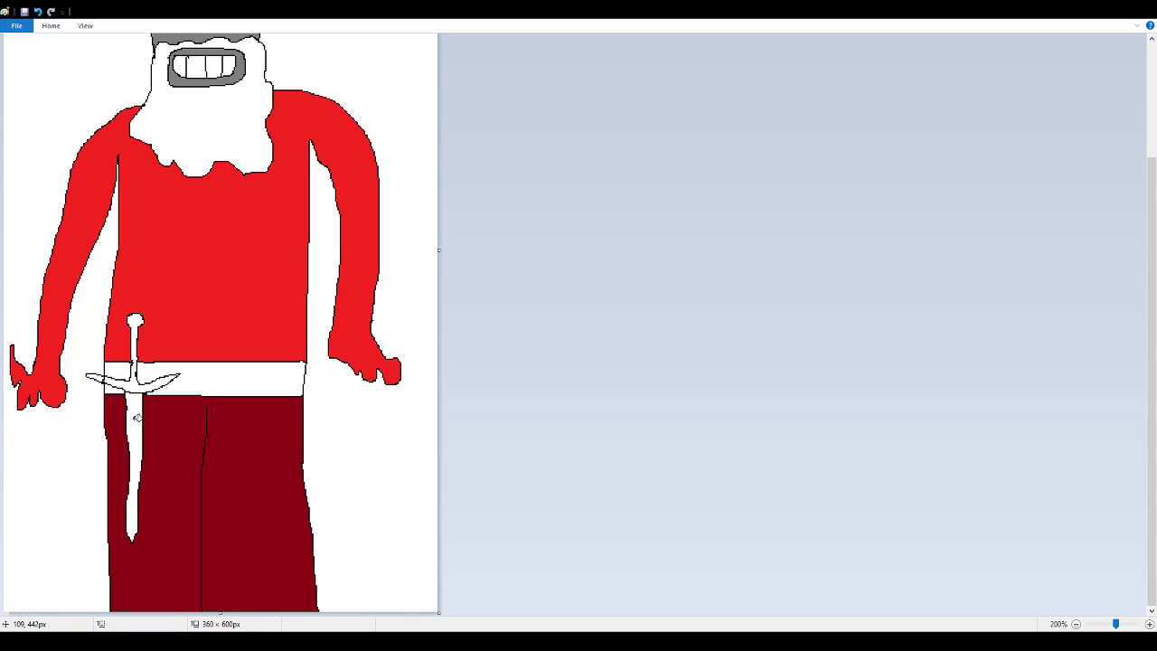
click(235, 447)
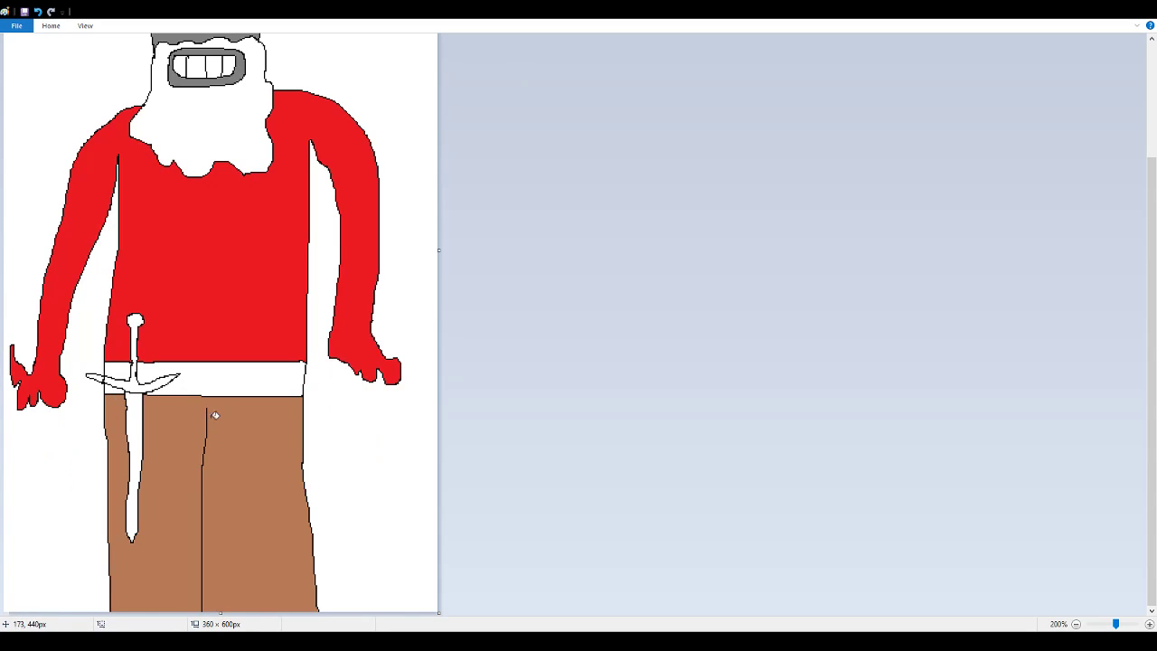
scroll(248, 378, up, 3)
scroll(254, 353, up, 1)
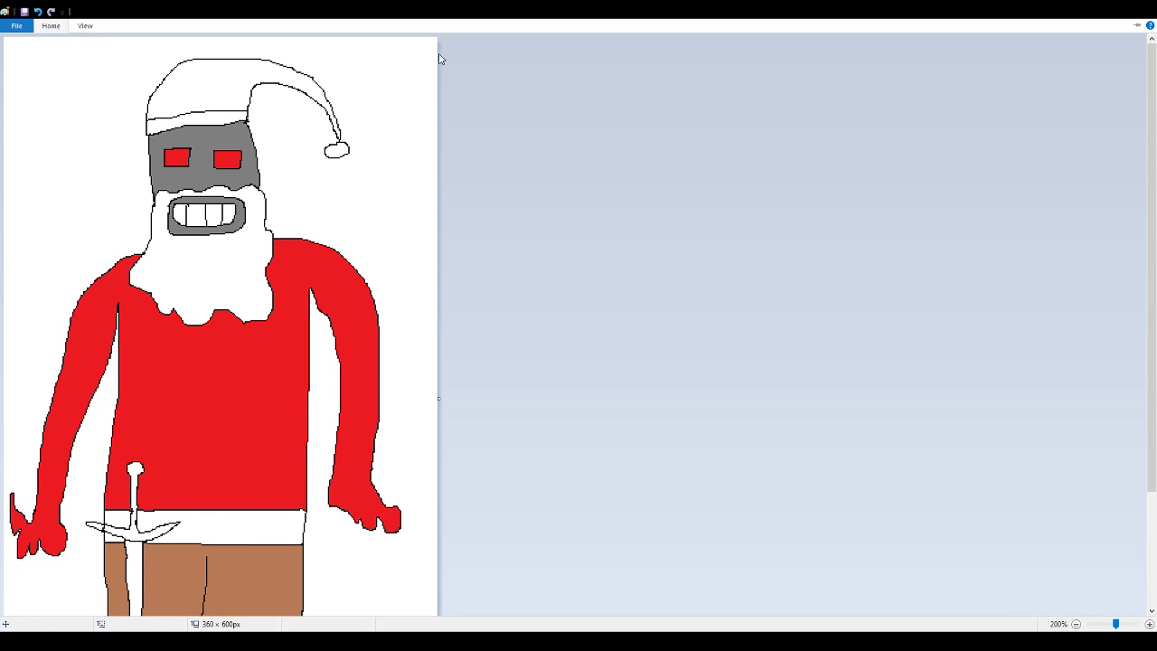
scroll(324, 310, down, 3)
click(267, 378)
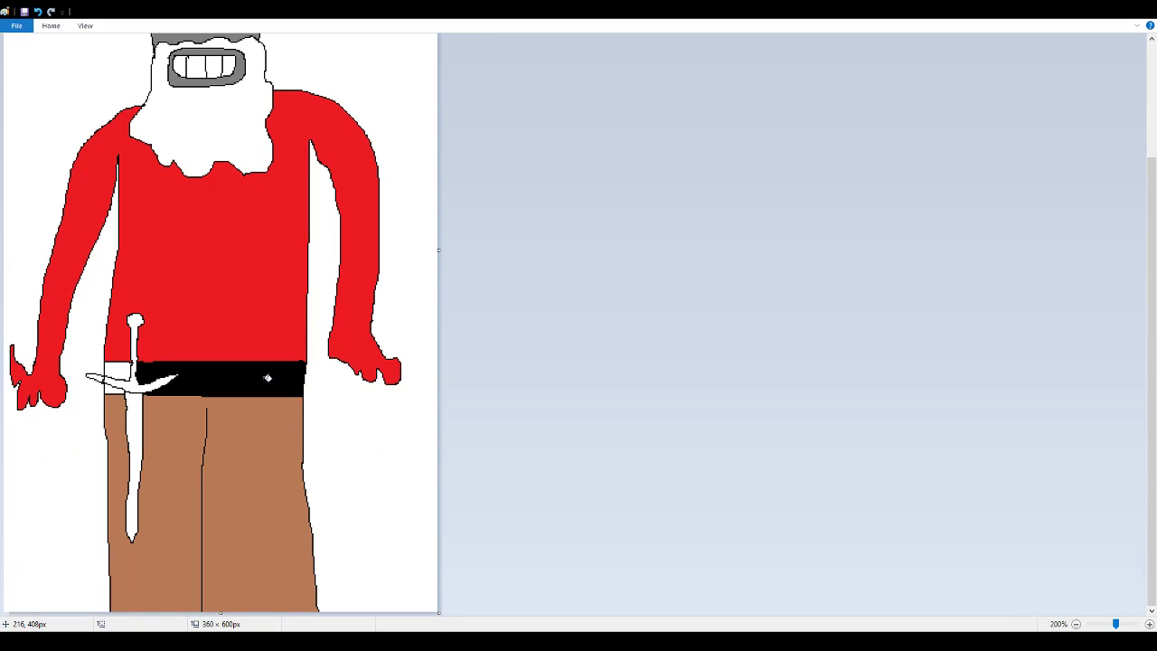
click(118, 369)
click(114, 389)
Fill the sword's handle and crossguard with light gray and its blade with dark red
scroll(255, 295, up, 3)
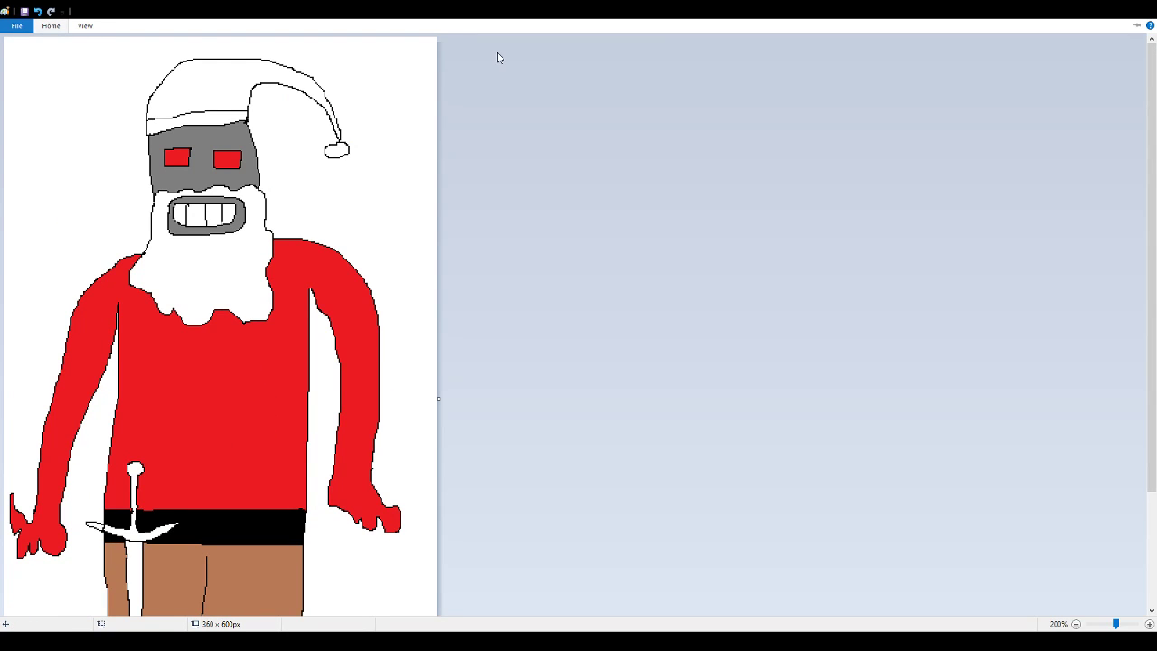
scroll(232, 377, down, 3)
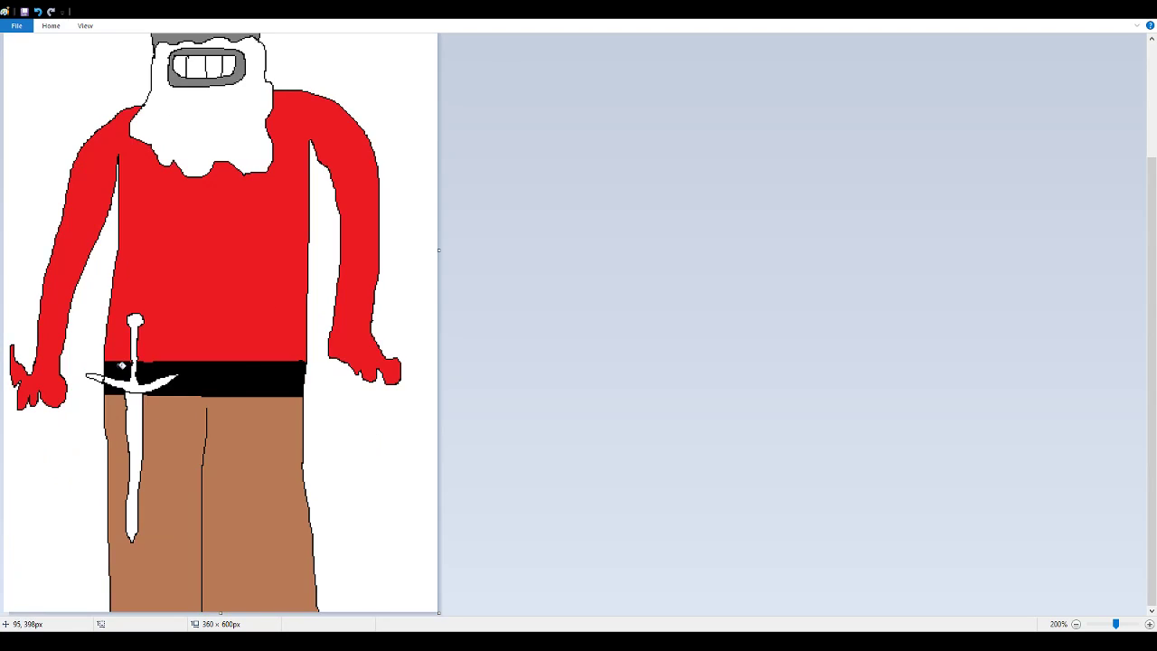
click(138, 384)
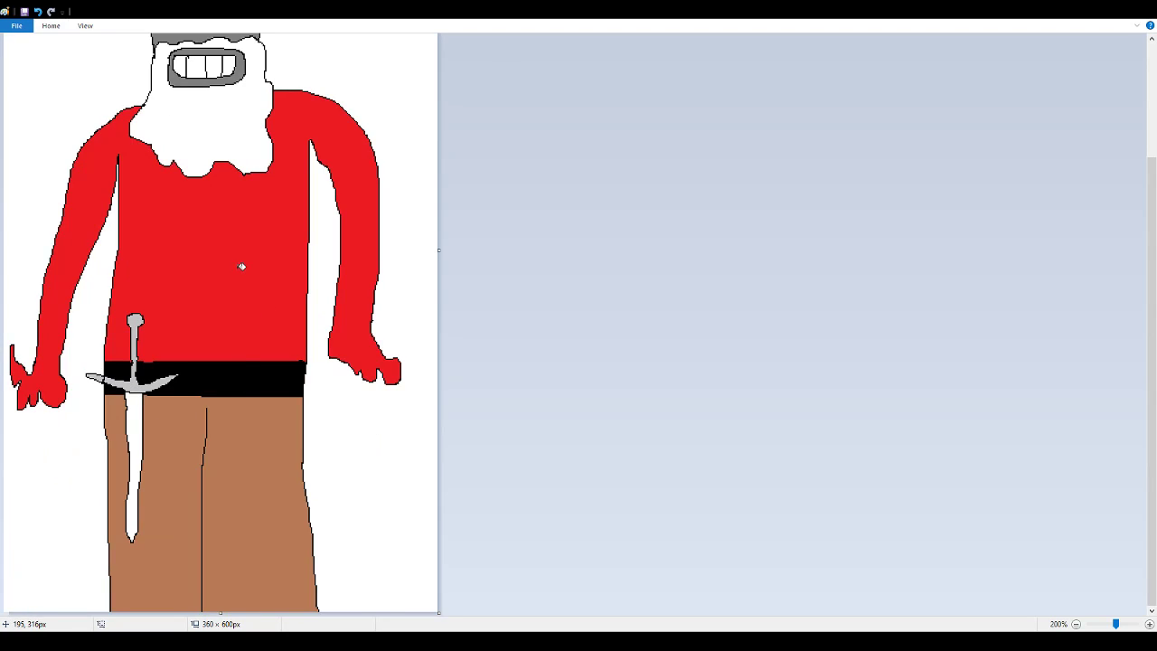
scroll(226, 226, up, 3)
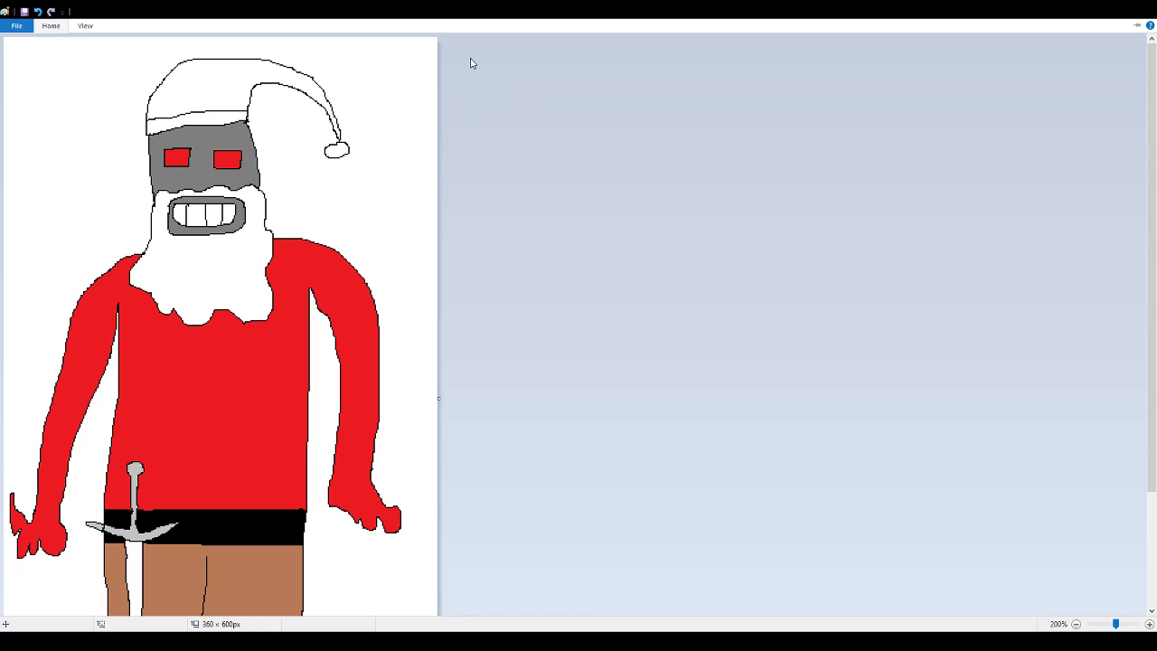
scroll(344, 267, down, 3)
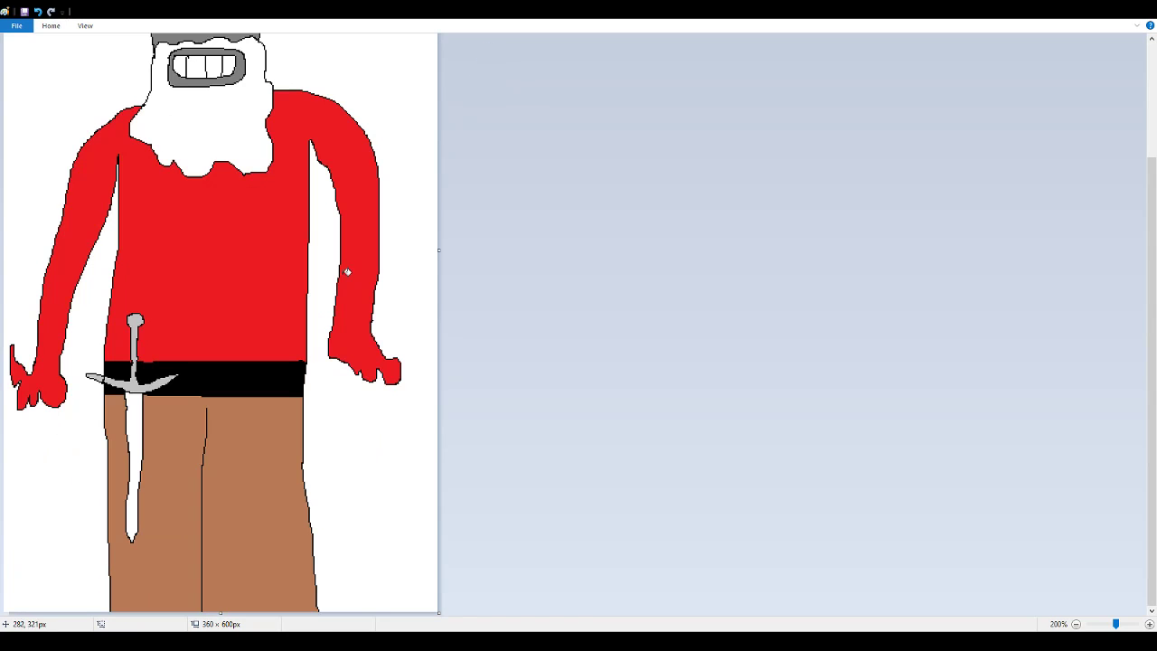
click(136, 412)
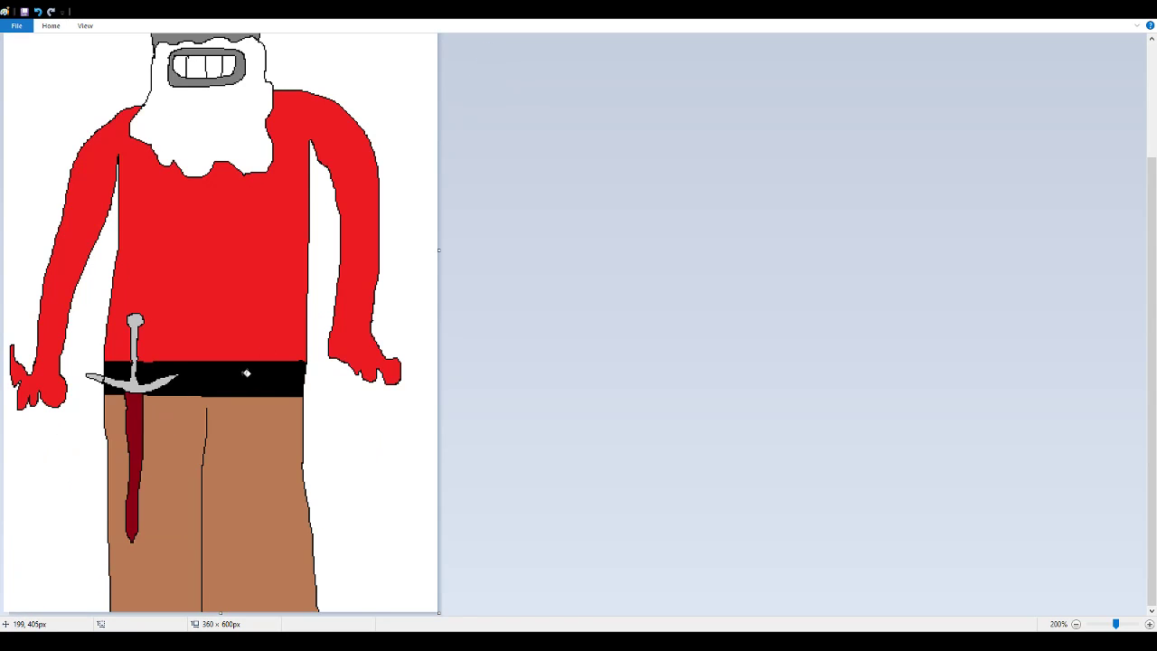
Fill the four teeth with orange and the hat with red, leaving its band and pom-pom white
scroll(246, 373, up, 3)
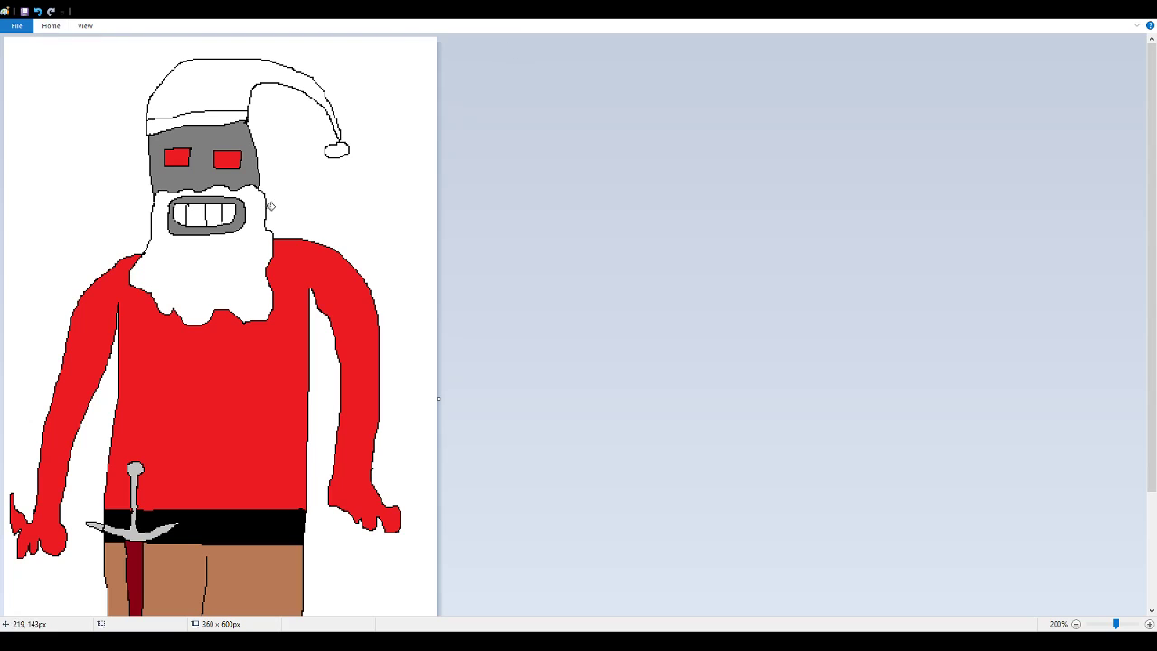
click(181, 213)
click(198, 211)
click(217, 213)
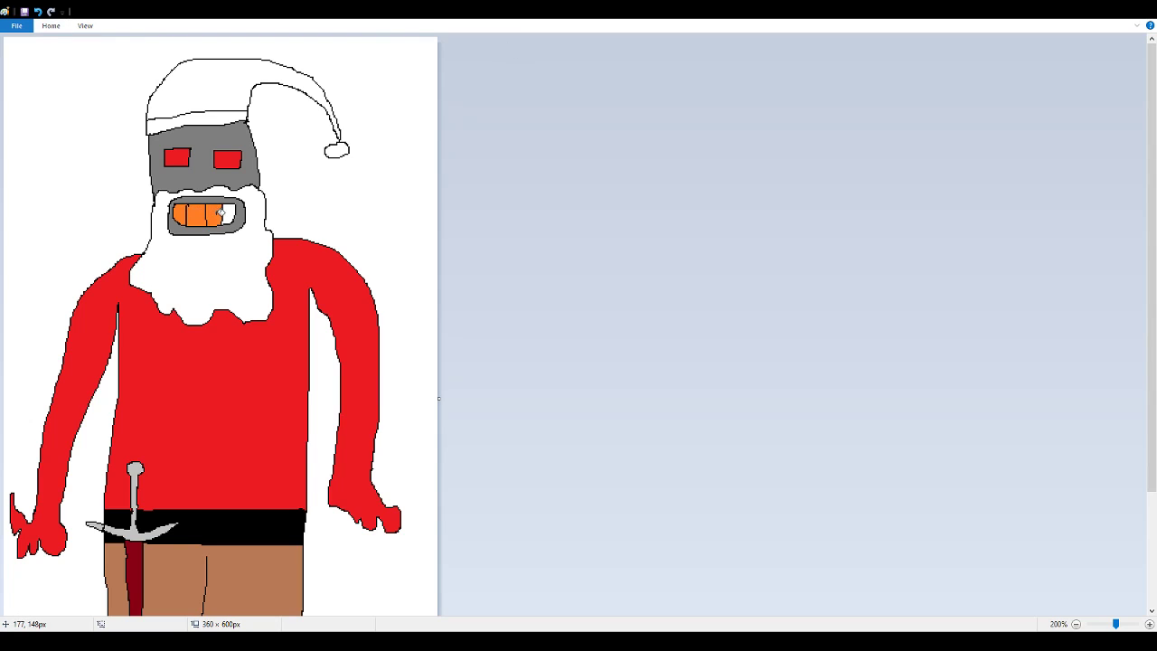
click(232, 213)
click(218, 82)
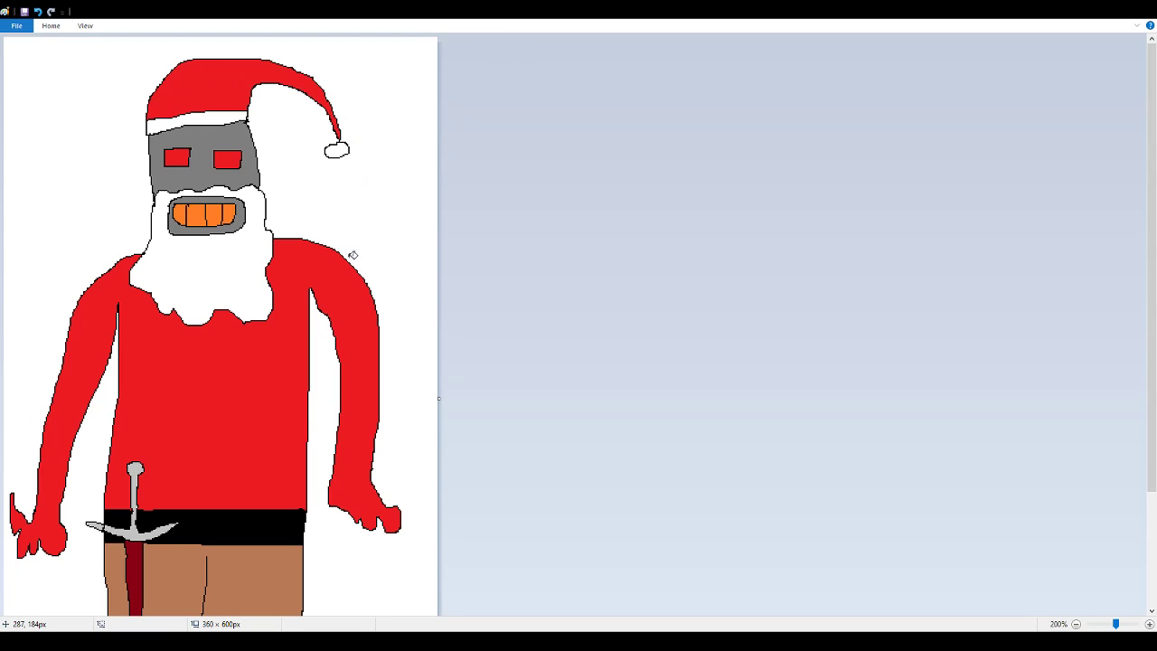